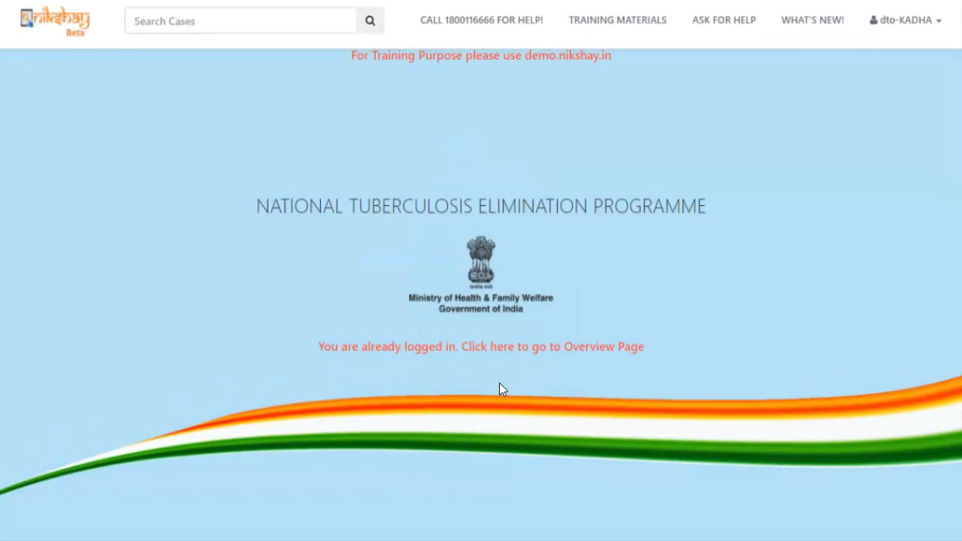
- From the overview dashboard, open Patient Management's On Treatment List (Notified)
{"action": "left_click", "coordinate": [519, 348]}
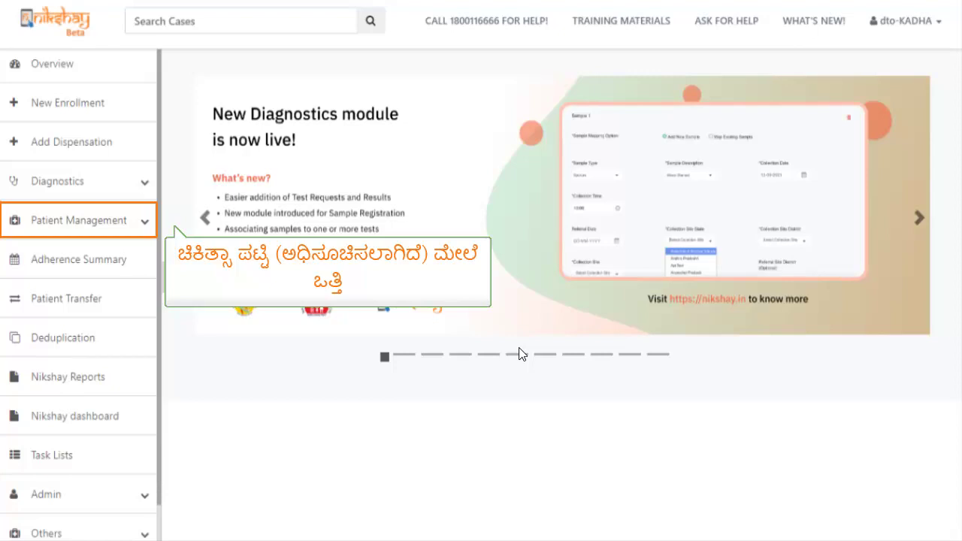
{"action": "left_click", "coordinate": [116, 220]}
{"action": "left_click", "coordinate": [52, 411]}
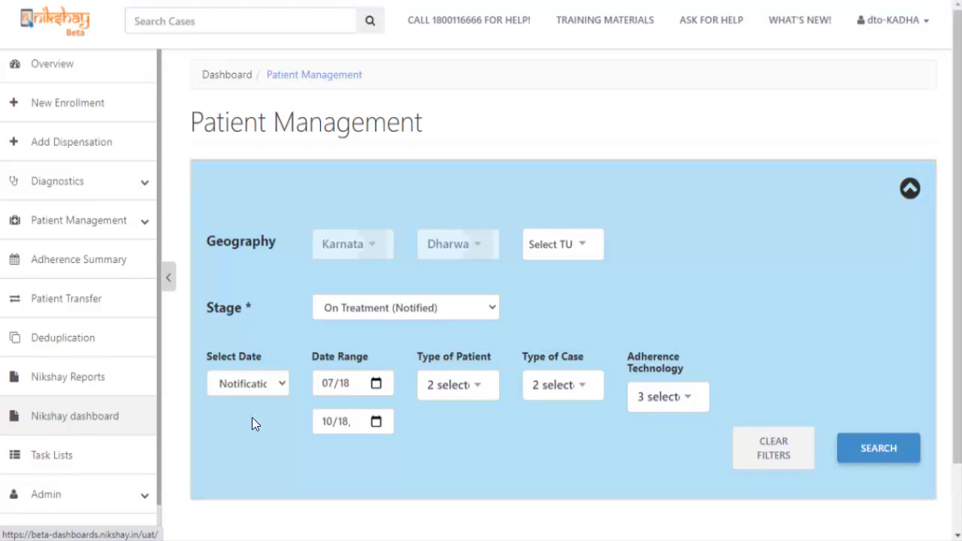
- Load the on-treatment patient list, search for the patient by name, and open their record
{"action": "left_click", "coordinate": [854, 443]}
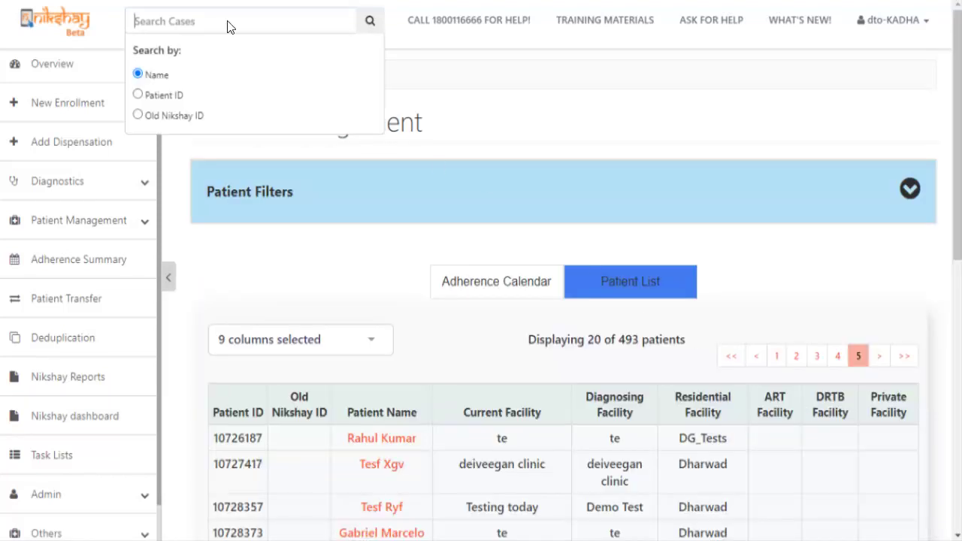
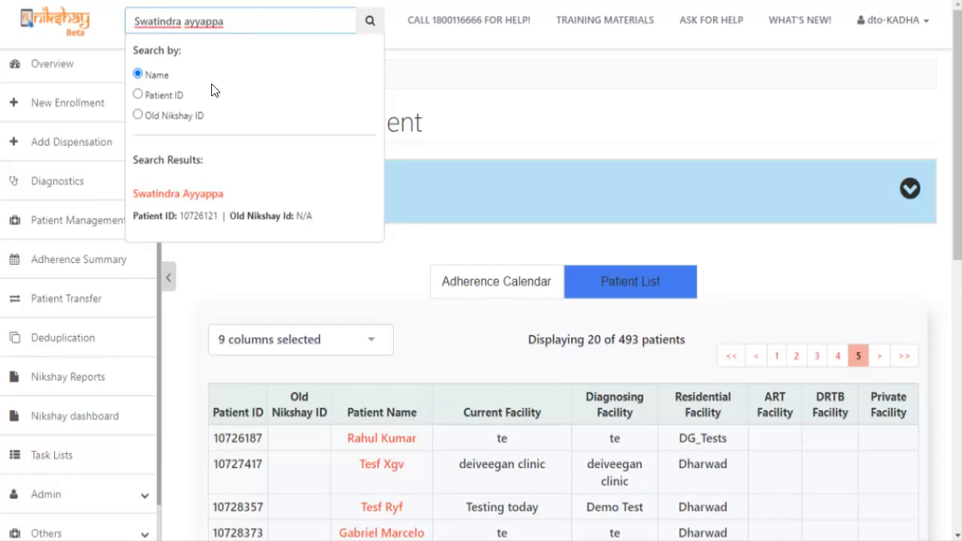
{"action": "left_click", "coordinate": [187, 194]}
{"action": "scroll", "coordinate": [449, 451], "scroll_direction": "down", "scroll_amount": 3}
{"action": "scroll", "coordinate": [449, 450], "scroll_direction": "down", "scroll_amount": 5}
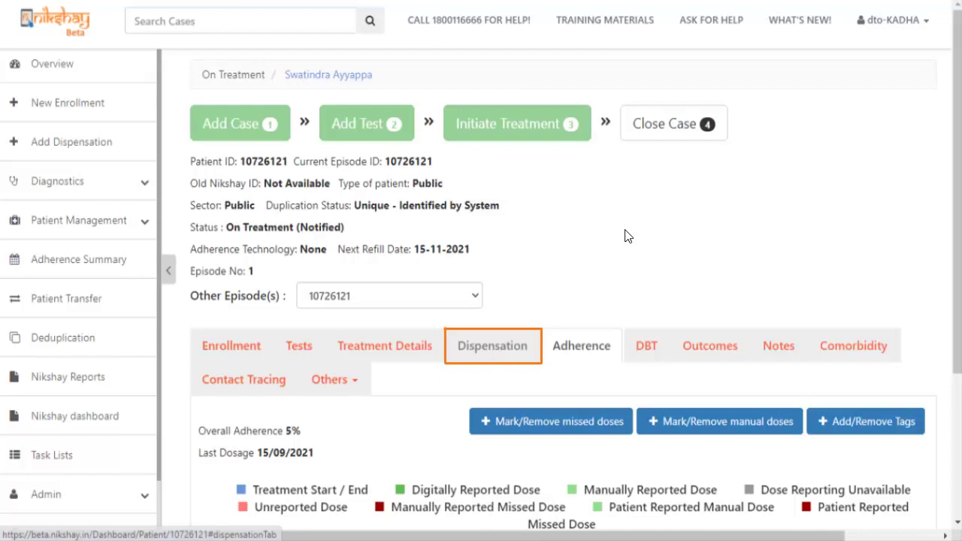
- Go to the patient's Dispensation tab and start a new dispensation entry
{"action": "left_click", "coordinate": [497, 338]}
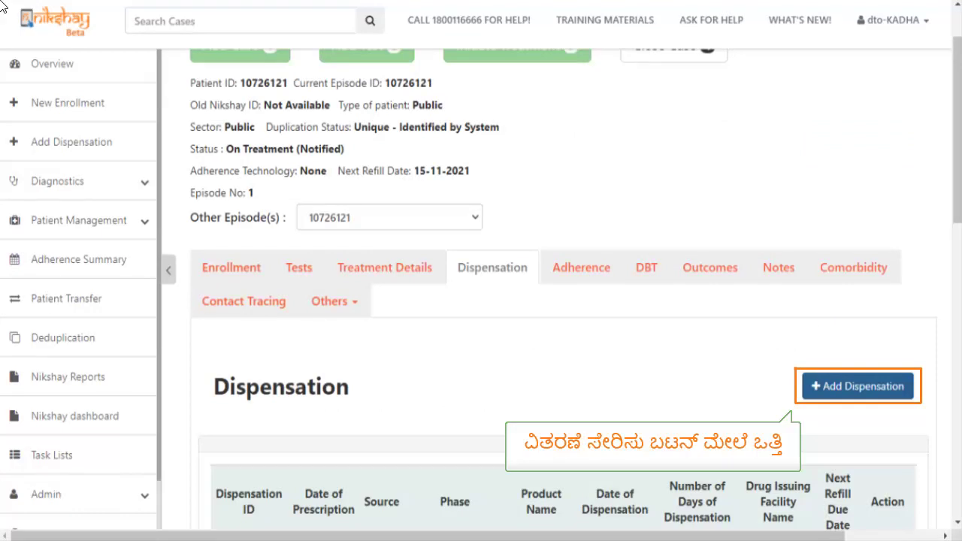
{"action": "left_click", "coordinate": [859, 385]}
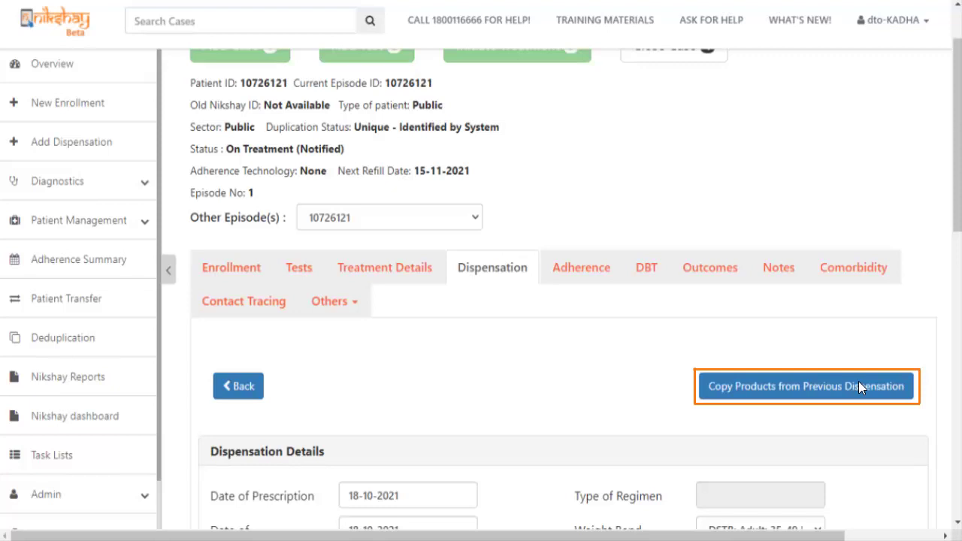
{"action": "left_click_drag", "start_coordinate": [958, 221], "coordinate": [957, 339]}
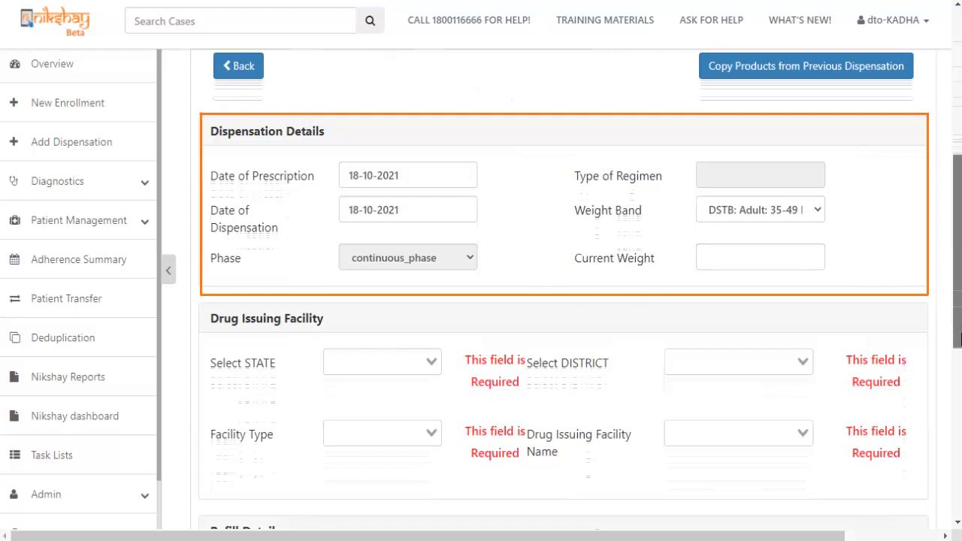
- Keep the existing weight band and enter a current weight of 40
{"action": "left_click", "coordinate": [817, 211]}
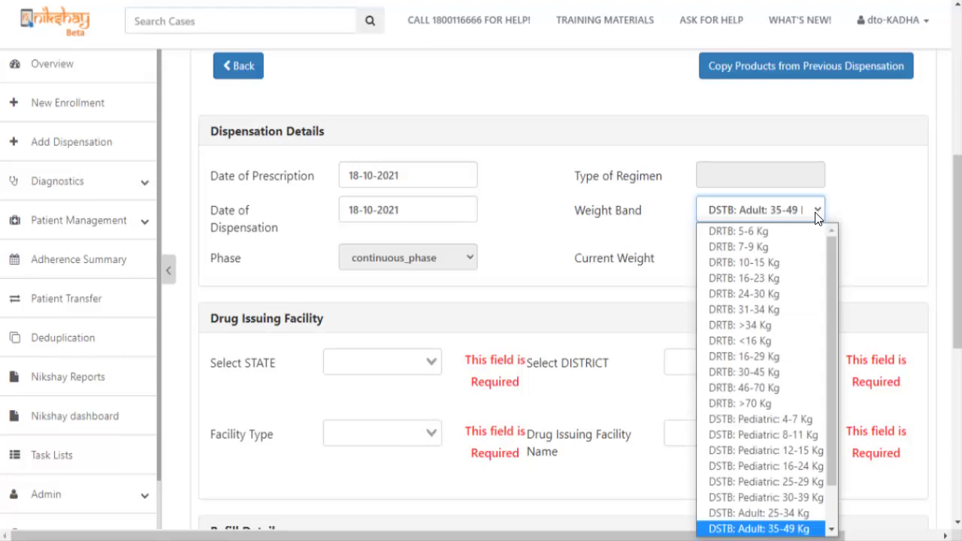
{"action": "left_click", "coordinate": [835, 346]}
{"action": "left_click", "coordinate": [712, 263]}
{"action": "type", "text": "40"}
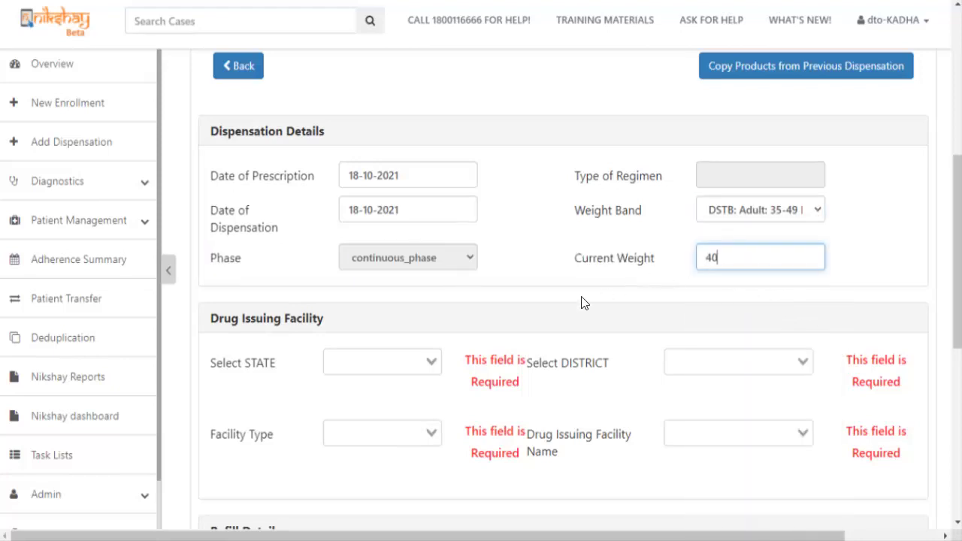
{"action": "left_click", "coordinate": [364, 371]}
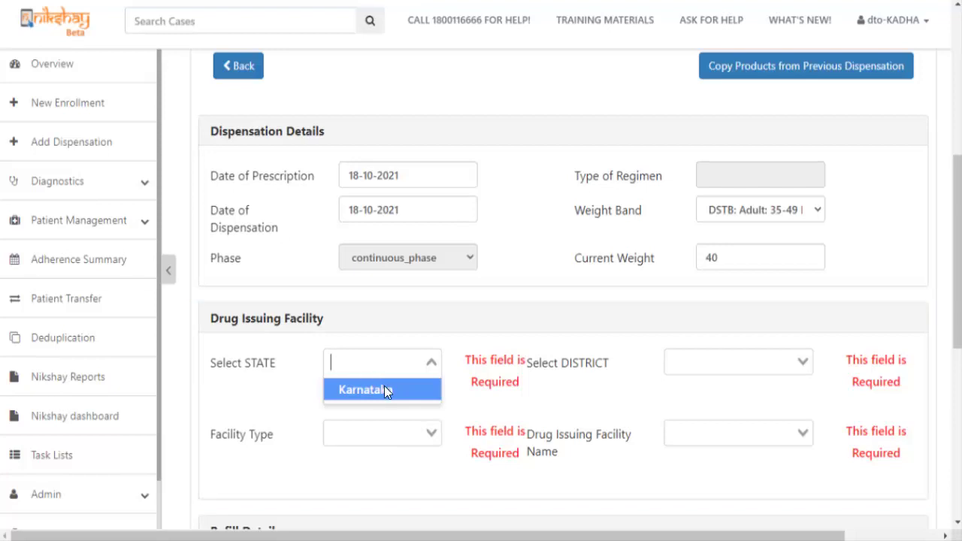
- Set the issuing facility to Karnataka, Dharwad district, Chemist type, Govt Facility
{"action": "left_click", "coordinate": [384, 385]}
{"action": "left_click", "coordinate": [725, 367]}
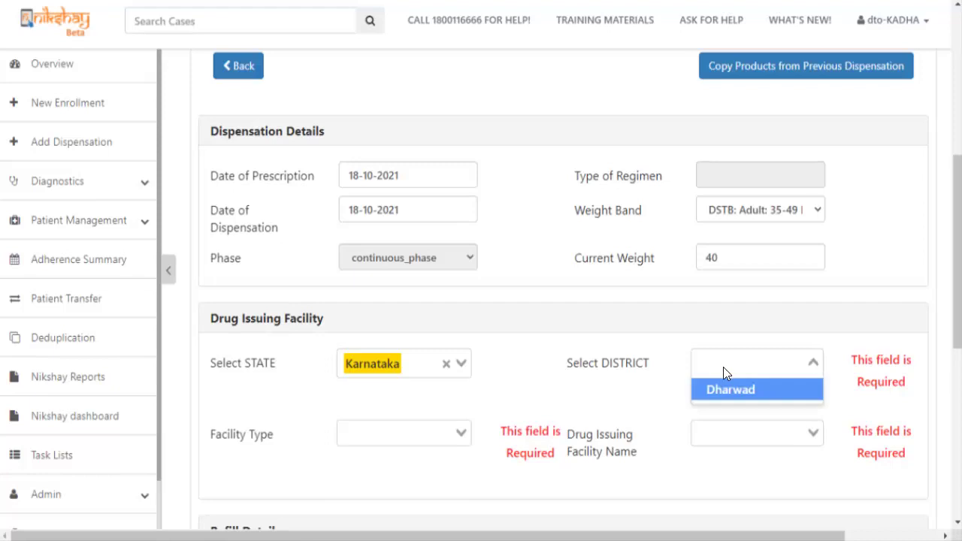
{"action": "left_click", "coordinate": [715, 390]}
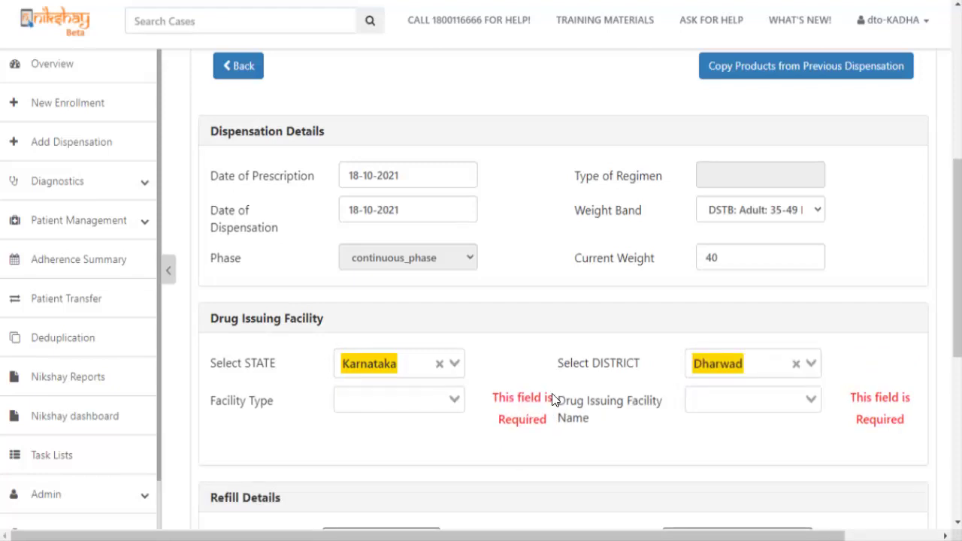
{"action": "left_click", "coordinate": [406, 406]}
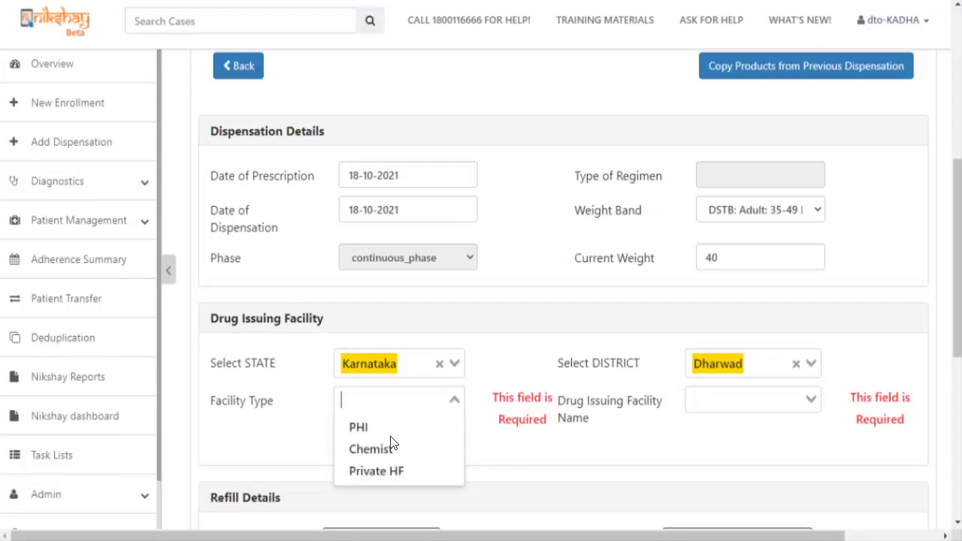
{"action": "left_click", "coordinate": [389, 446]}
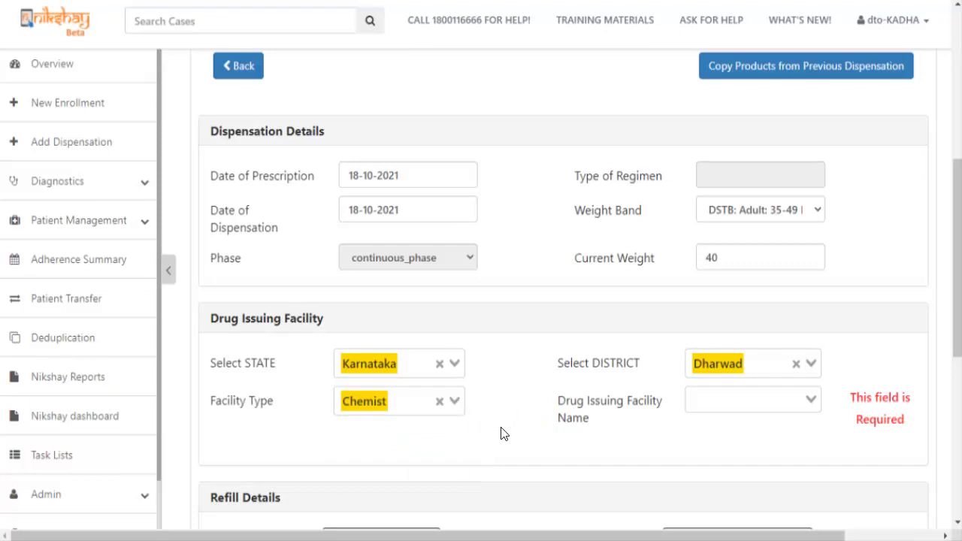
{"action": "left_click", "coordinate": [744, 405]}
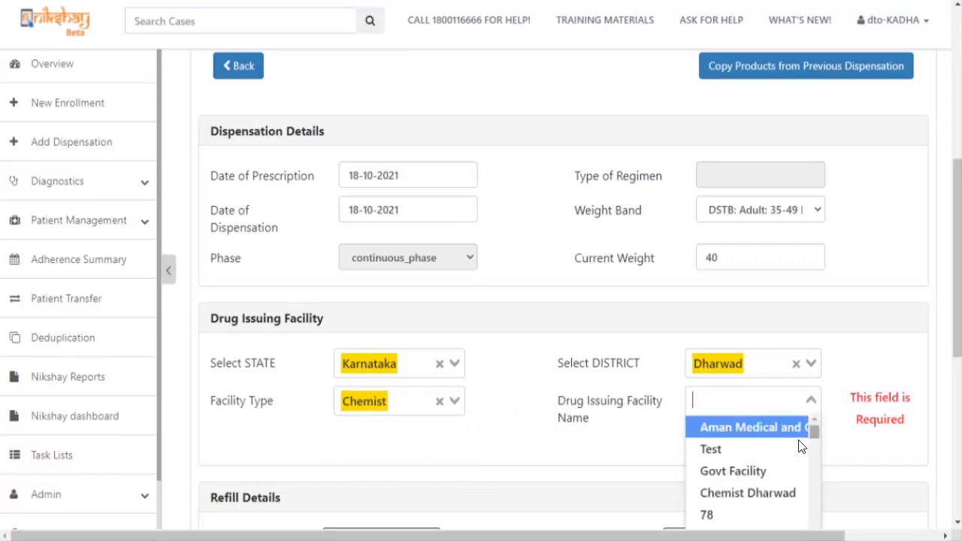
{"action": "left_click", "coordinate": [756, 469]}
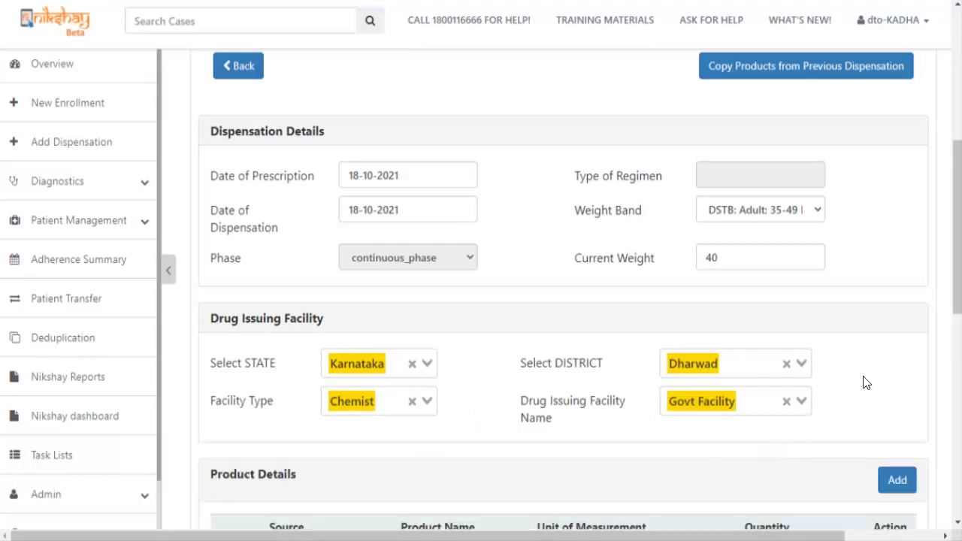
{"action": "left_click_drag", "start_coordinate": [959, 307], "coordinate": [957, 394]}
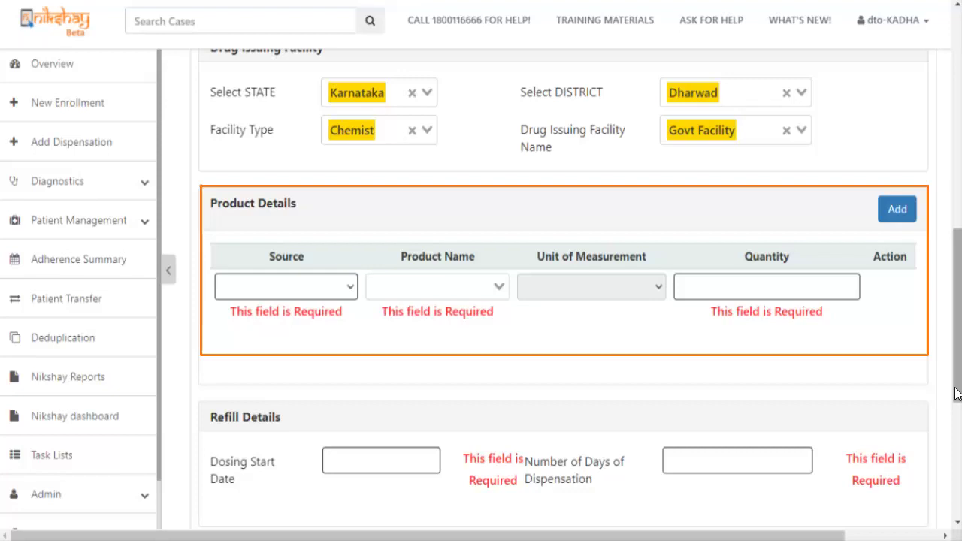
- Add a product line with NTEP source, Amx 1000mg in Tab units, quantity 10
{"action": "left_click", "coordinate": [278, 290]}
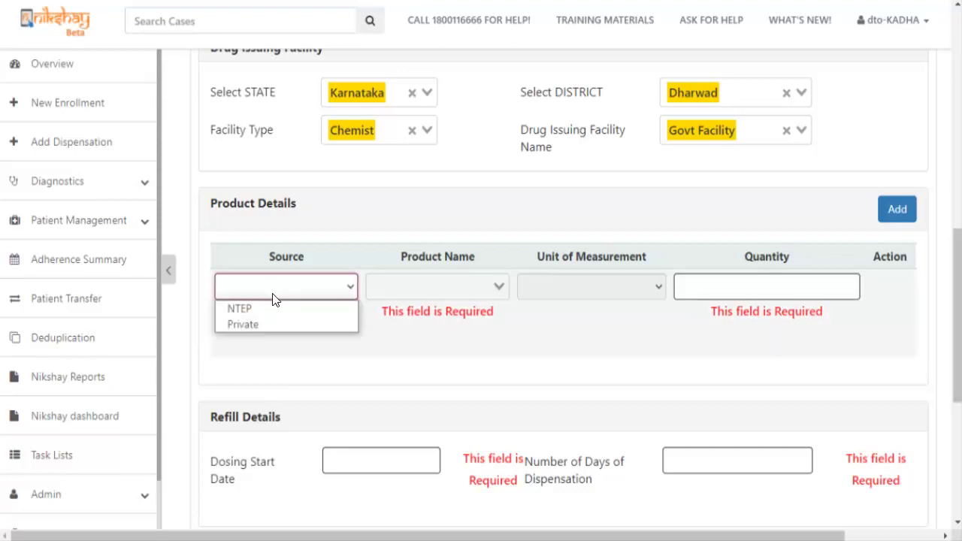
{"action": "left_click", "coordinate": [267, 304]}
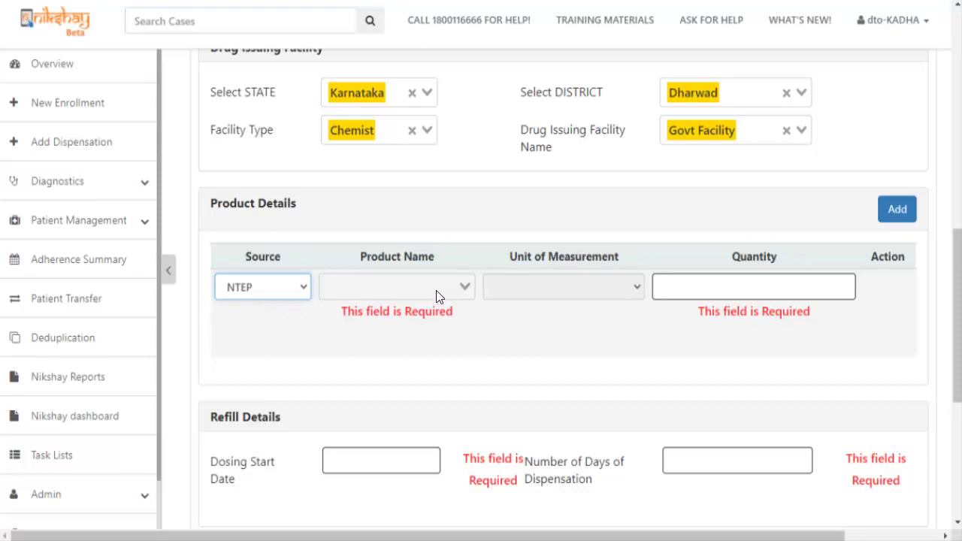
{"action": "left_click", "coordinate": [467, 287]}
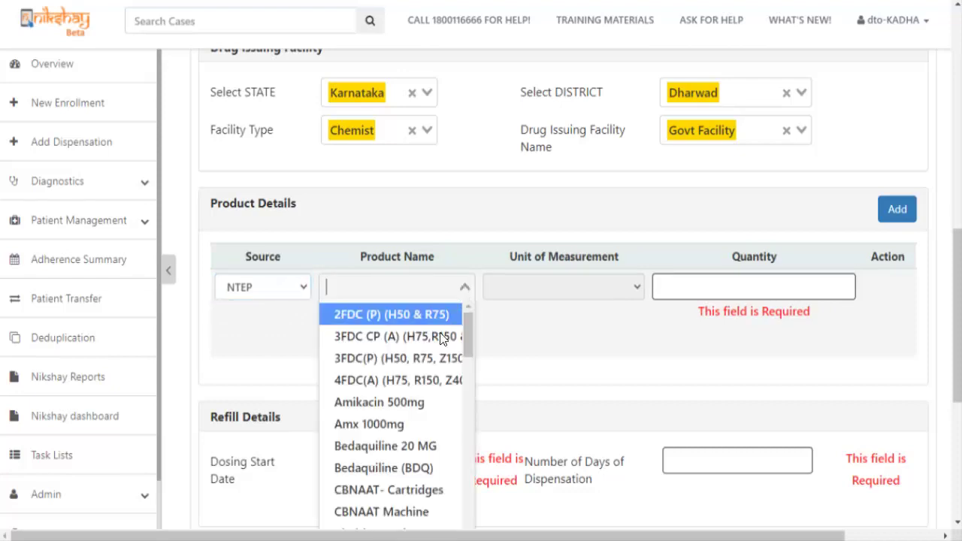
{"action": "left_click", "coordinate": [393, 424]}
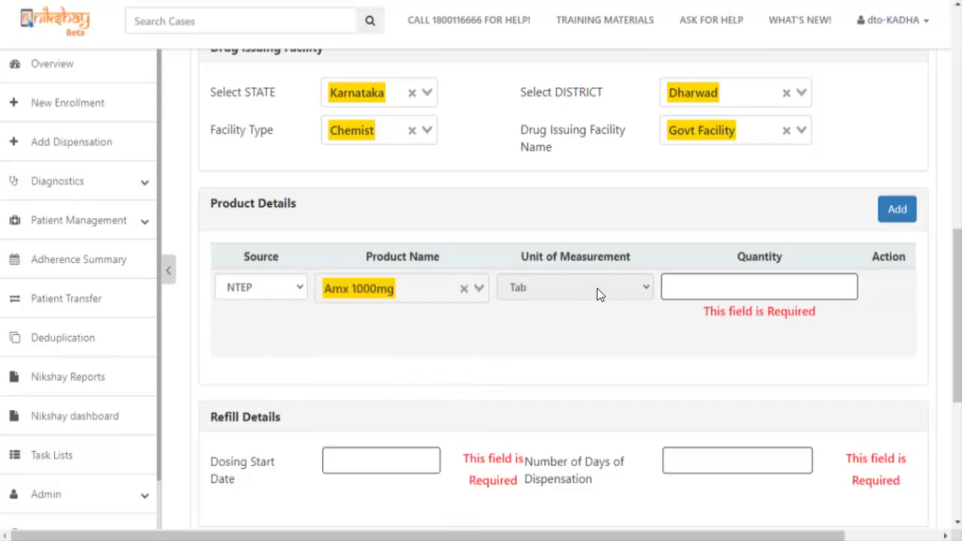
{"action": "left_click", "coordinate": [714, 288]}
{"action": "type", "text": "21"}
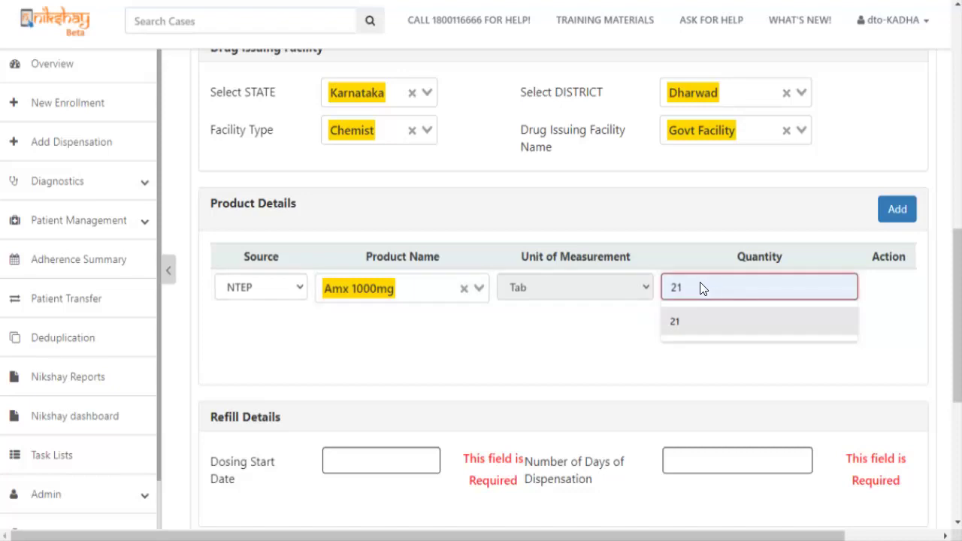
{"action": "key", "text": "BackSpace"}
{"action": "key", "text": "BackSpace"}
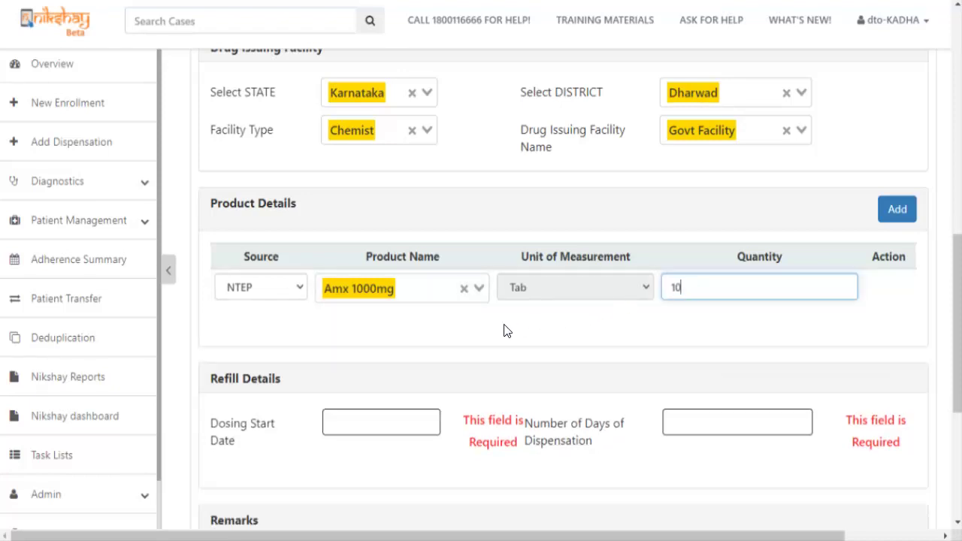
{"action": "left_click", "coordinate": [473, 338]}
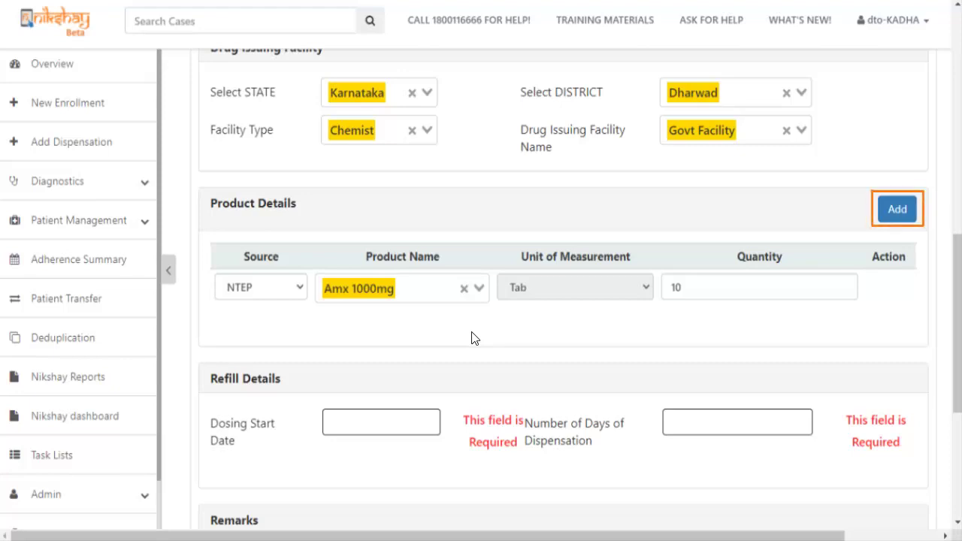
{"action": "left_click", "coordinate": [376, 422]}
- Set the dosing start date to 18-10-2021 and 10 days of dispensation
{"action": "scroll", "coordinate": [381, 423], "scroll_direction": "down", "scroll_amount": 3}
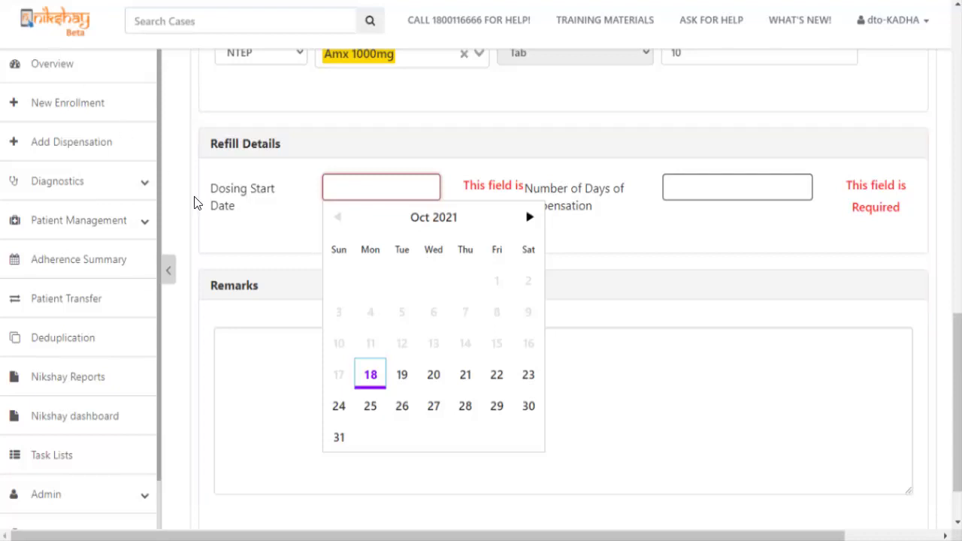
{"action": "left_click", "coordinate": [370, 374]}
{"action": "left_click", "coordinate": [698, 194]}
{"action": "left_click", "coordinate": [676, 222]}
- Submit and confirm the new Amx 1000mg drug dispensation
{"action": "scroll", "coordinate": [307, 333], "scroll_direction": "down", "scroll_amount": 1}
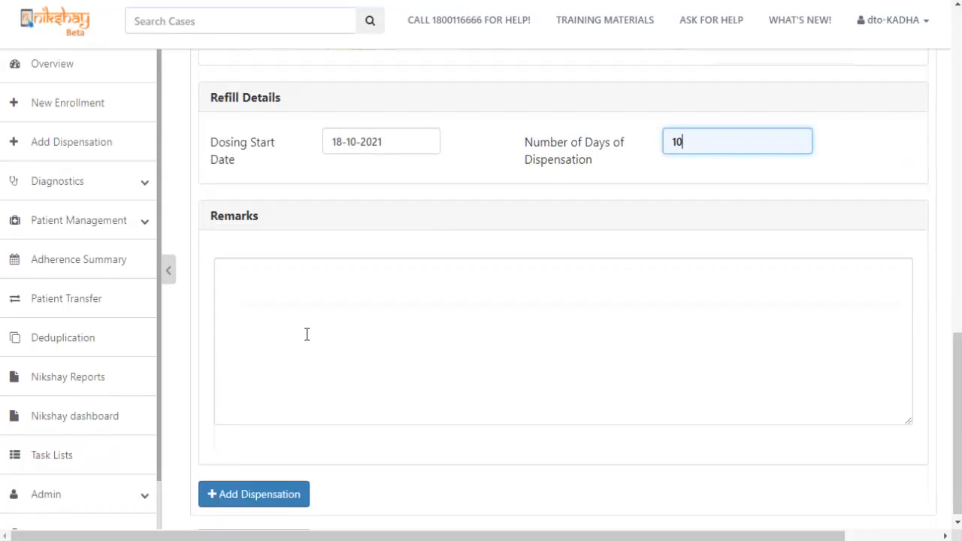
{"action": "left_click", "coordinate": [251, 498]}
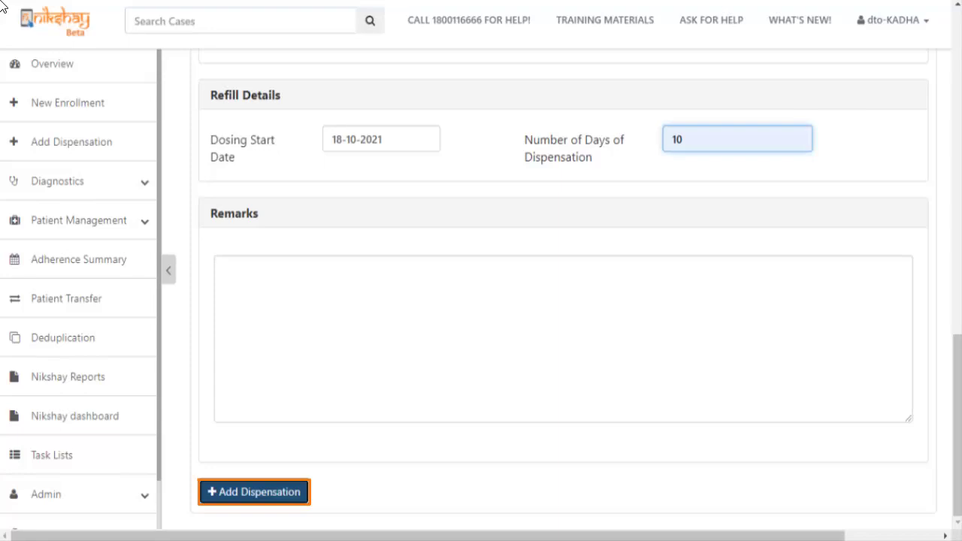
{"action": "left_click", "coordinate": [254, 491]}
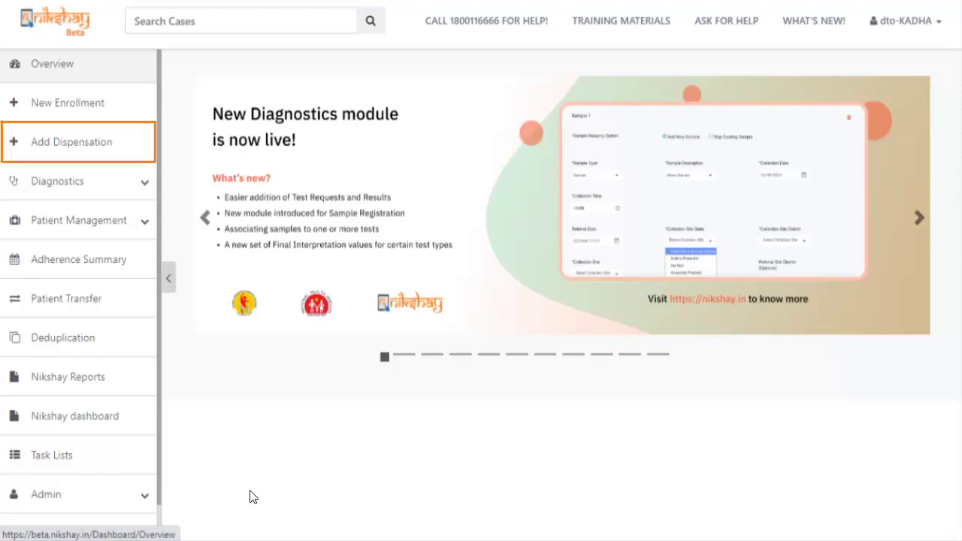
- Go from the Overview dashboard to the dispensation lookup page
{"action": "left_click", "coordinate": [77, 143]}
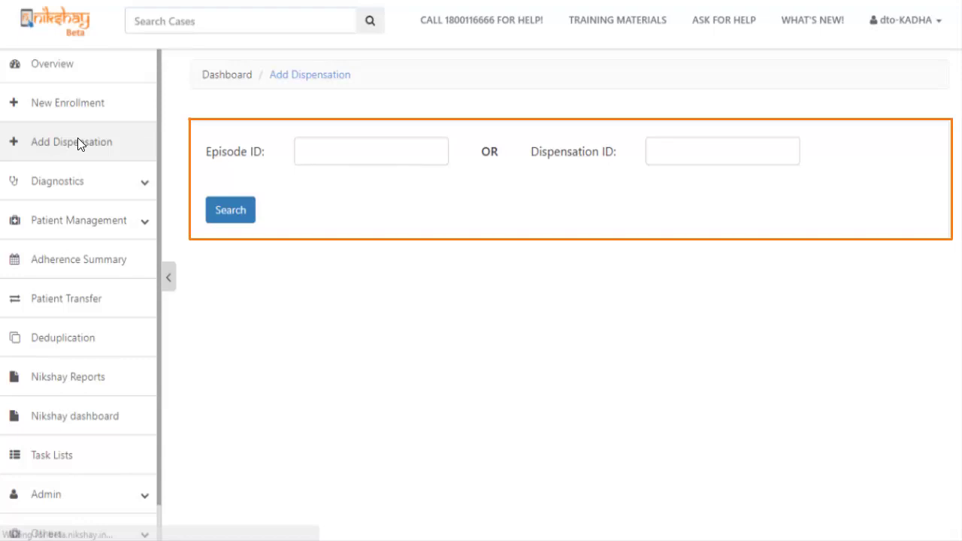
{"action": "left_click", "coordinate": [324, 151]}
{"action": "left_click", "coordinate": [312, 206]}
{"action": "left_click", "coordinate": [217, 207]}
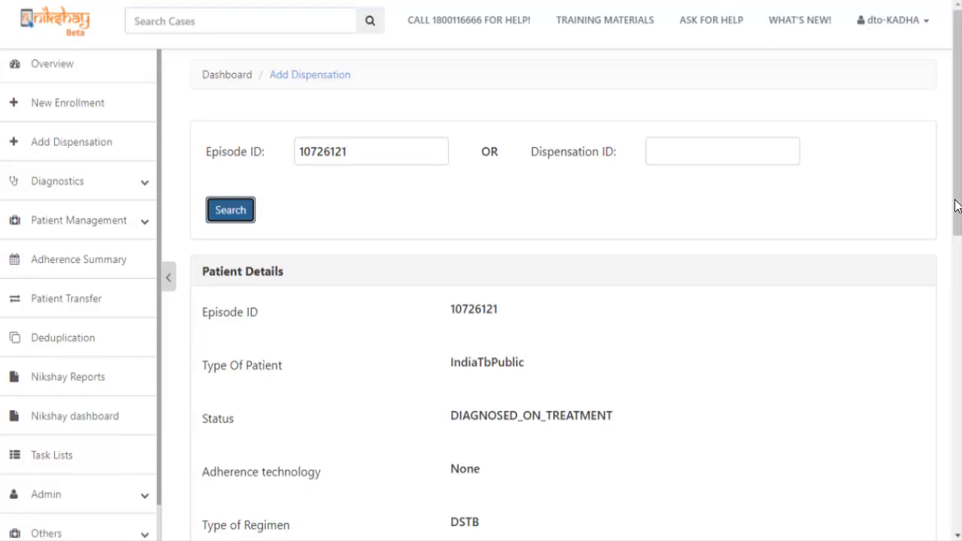
{"action": "left_click_drag", "start_coordinate": [955, 203], "coordinate": [945, 524]}
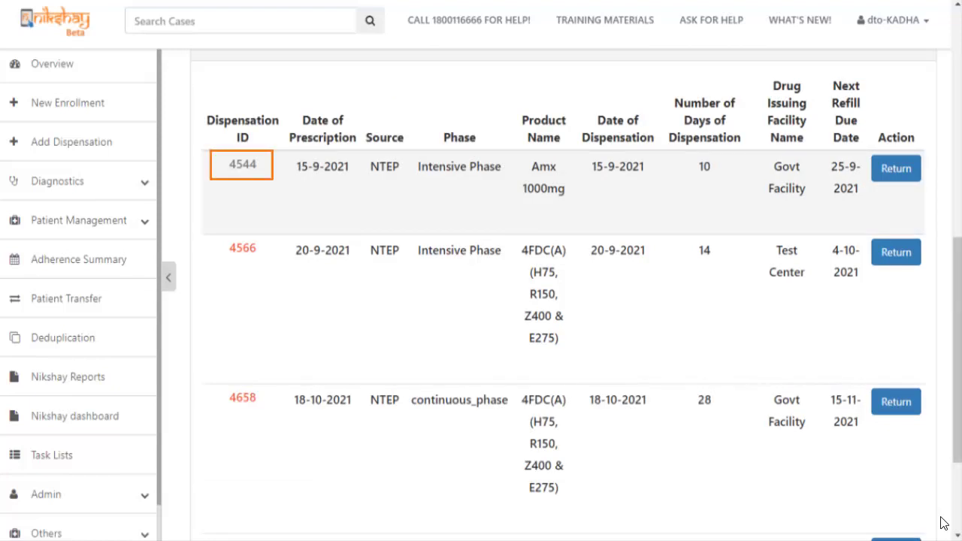
- Open dispensation 4544 from 15-9-2021 and print it as a PDF
{"action": "left_click", "coordinate": [243, 165]}
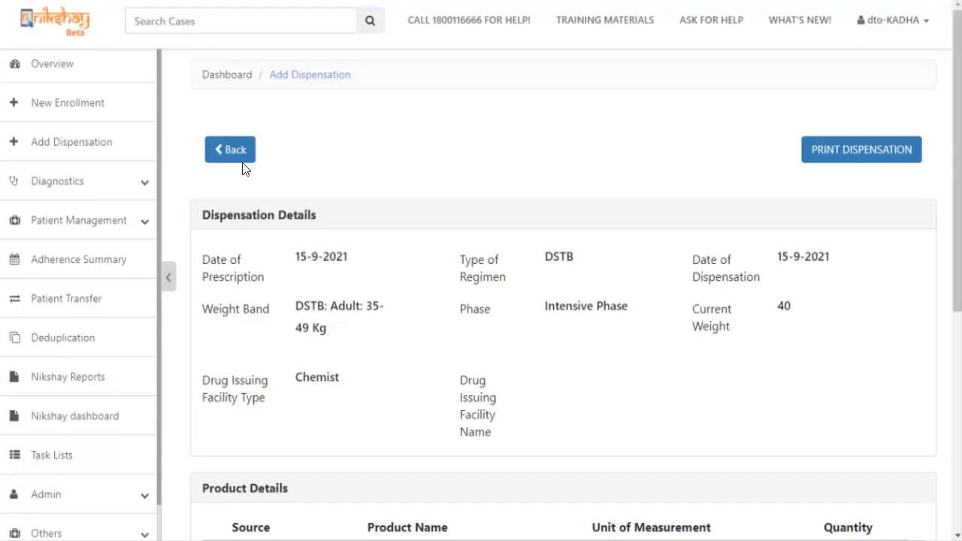
{"action": "left_click", "coordinate": [844, 155]}
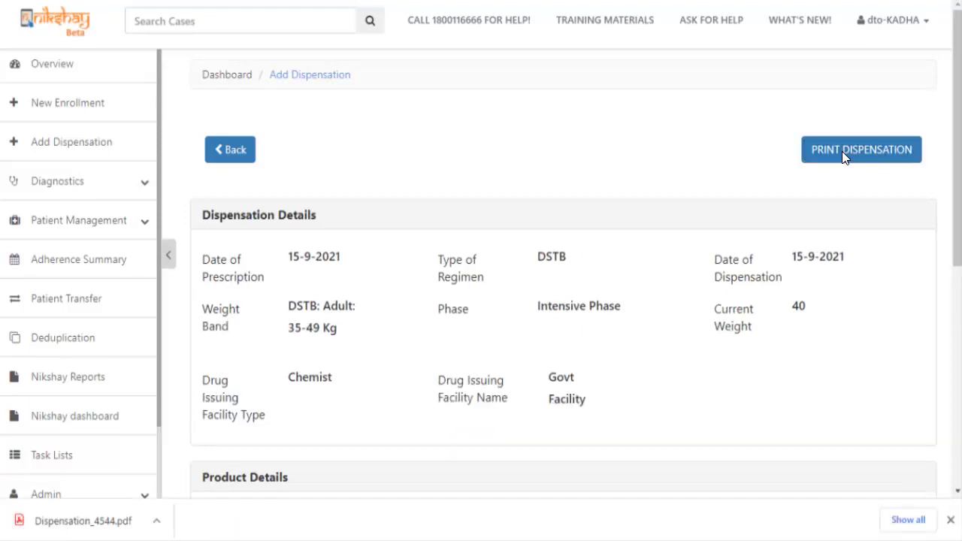